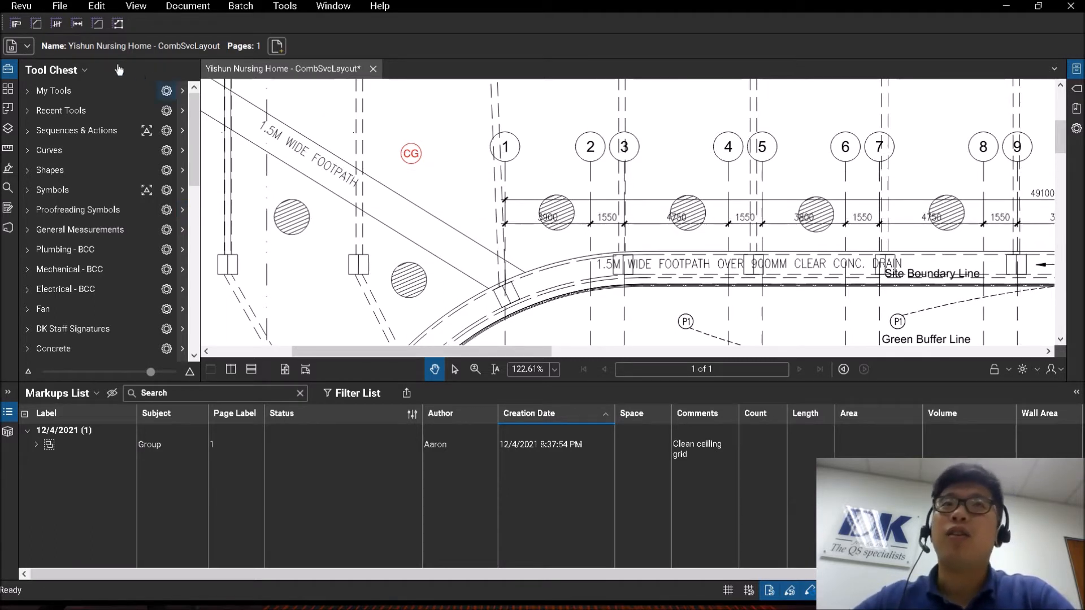
# Review the auto-complete and spell check settings in the general preferences and close them without changes.
pyautogui.click(22, 7)
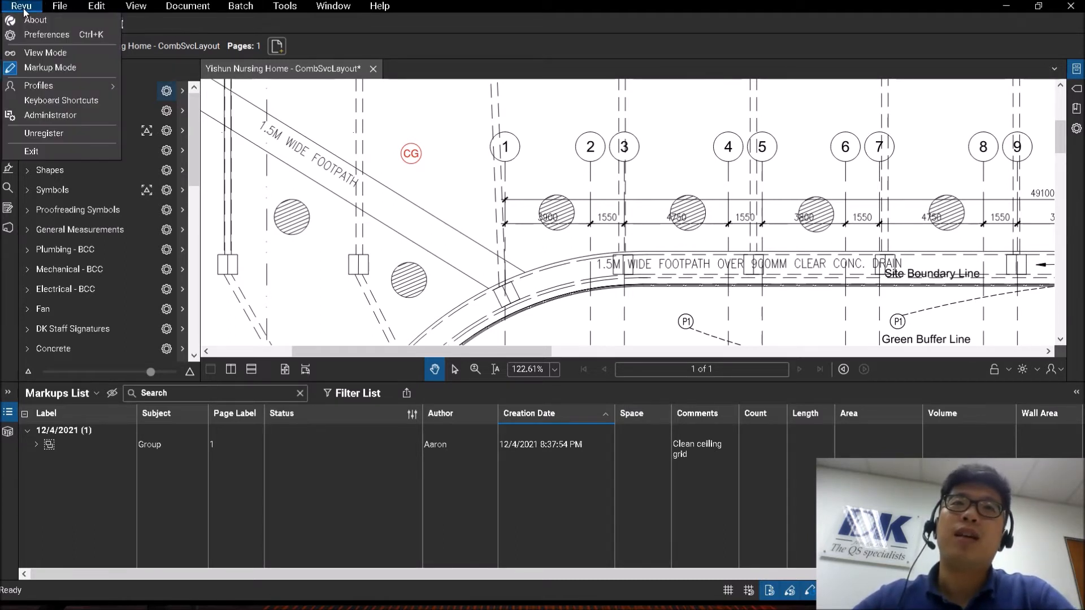
pyautogui.click(37, 36)
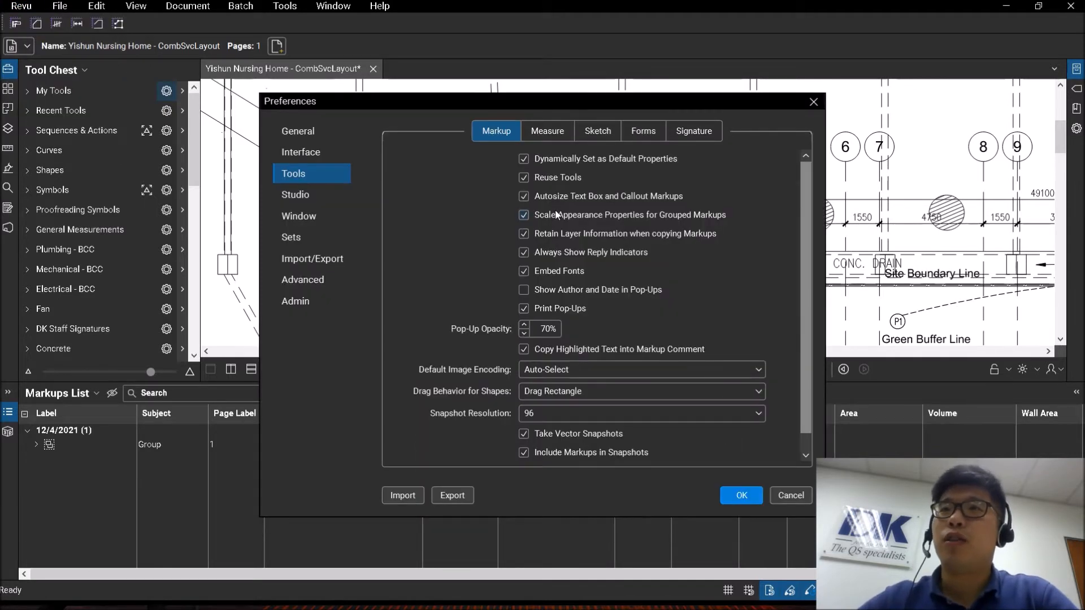
pyautogui.click(299, 133)
pyautogui.click(305, 132)
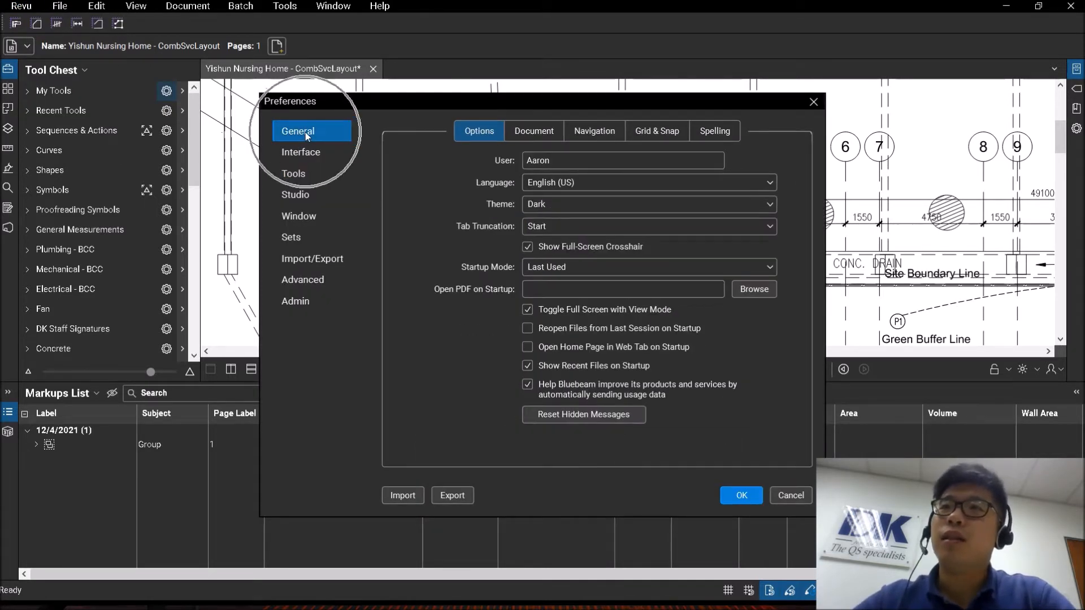
pyautogui.click(716, 132)
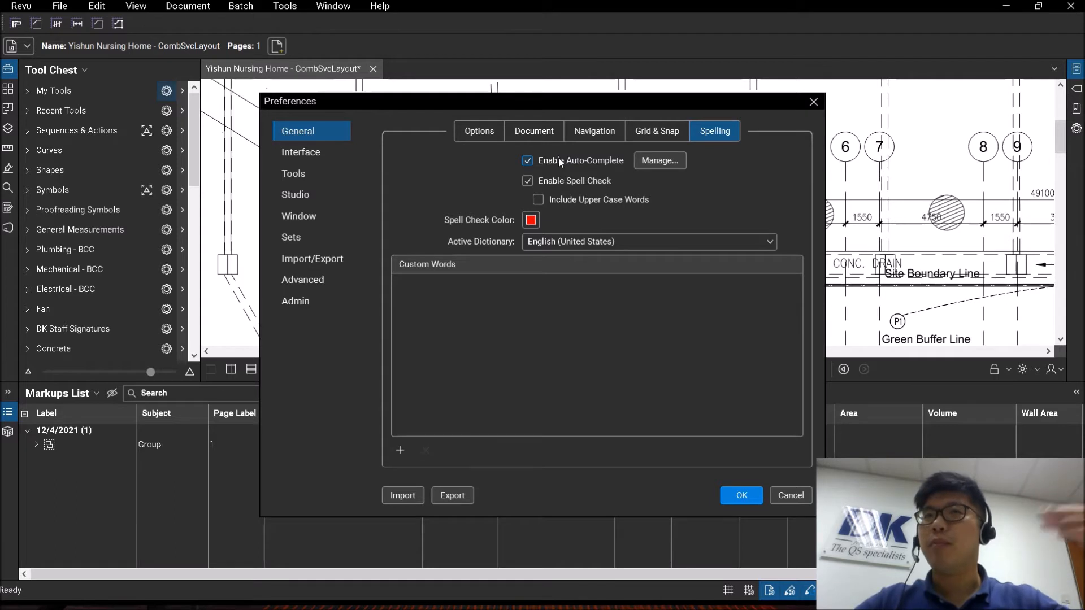
pyautogui.click(790, 495)
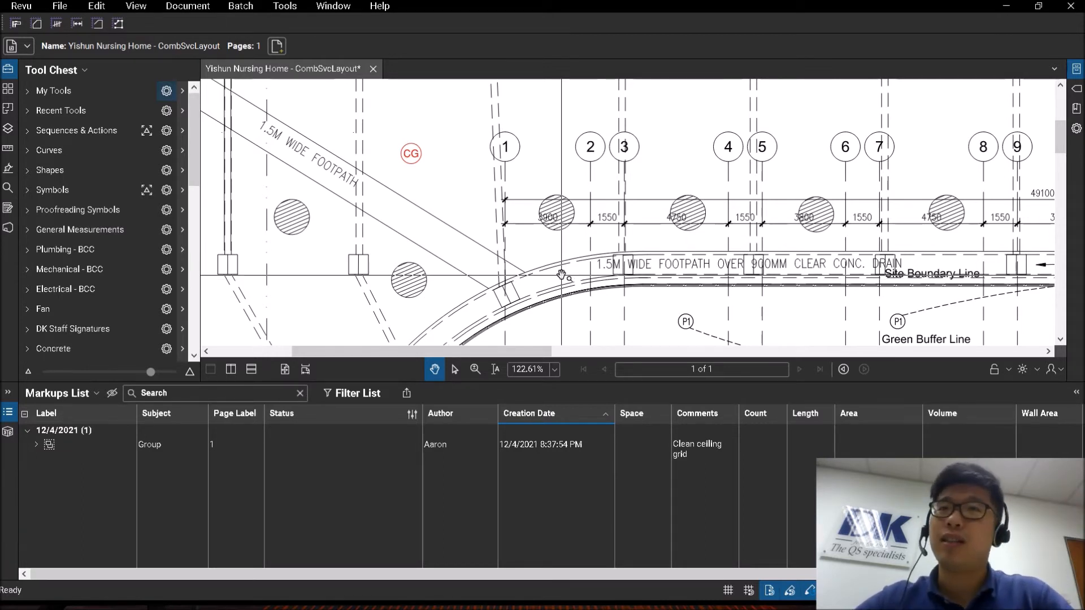
# Start a custom Choice column for the markups list and open a new choice item for entering its subject.
pyautogui.click(88, 395)
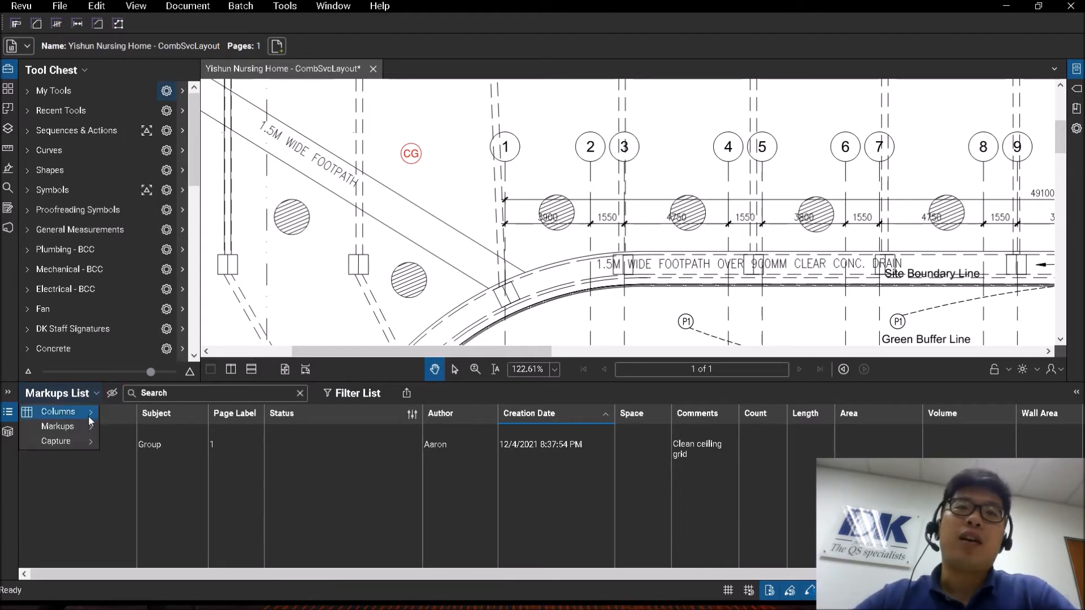
pyautogui.moveTo(53, 412)
pyautogui.click(159, 599)
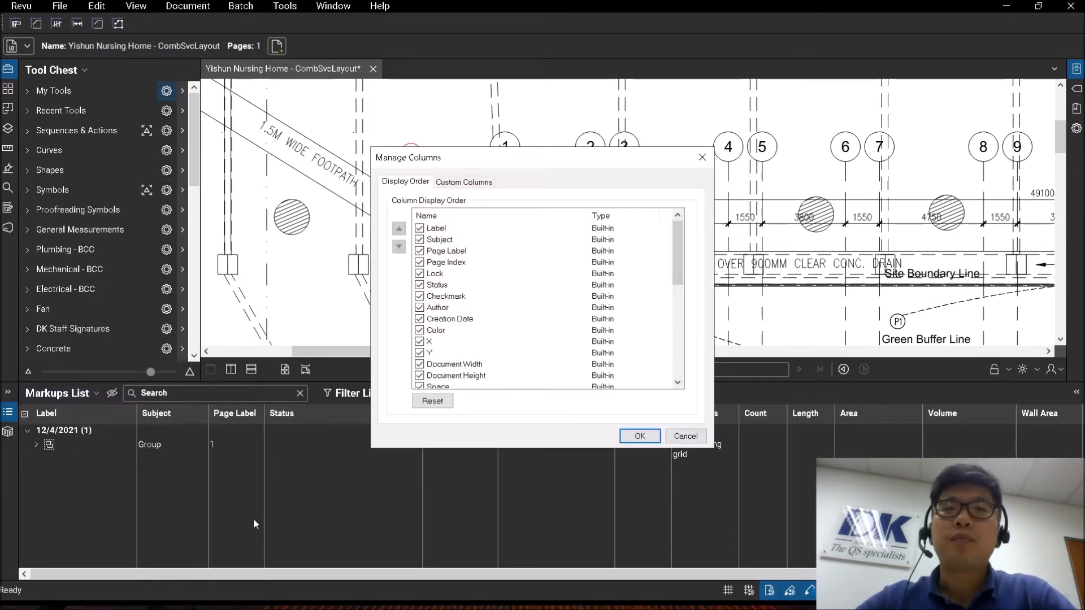
pyautogui.click(468, 183)
pyautogui.click(615, 332)
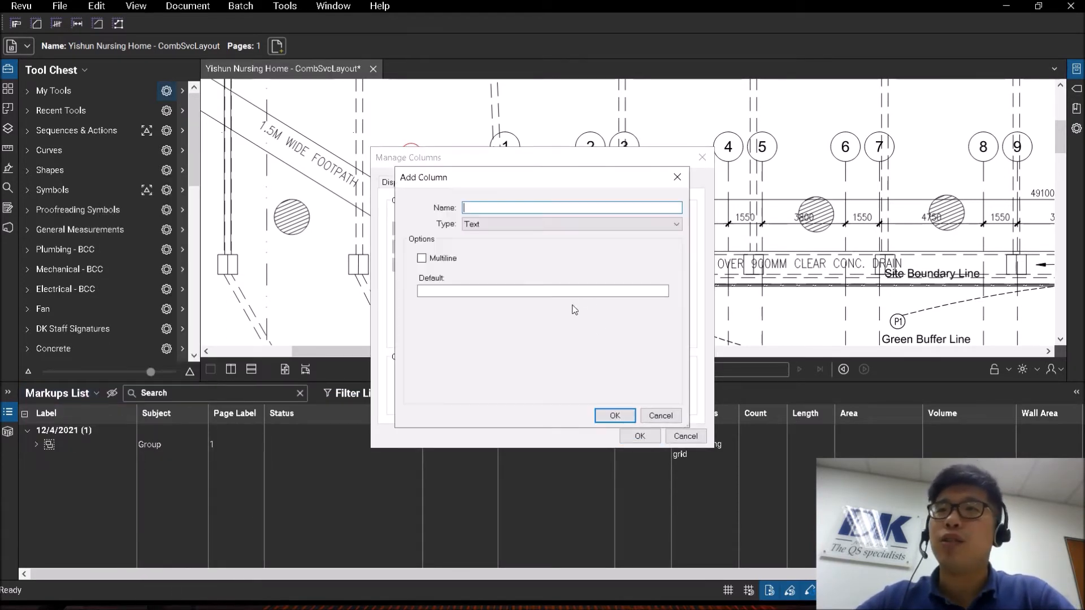
pyautogui.click(521, 225)
pyautogui.click(526, 243)
pyautogui.click(600, 383)
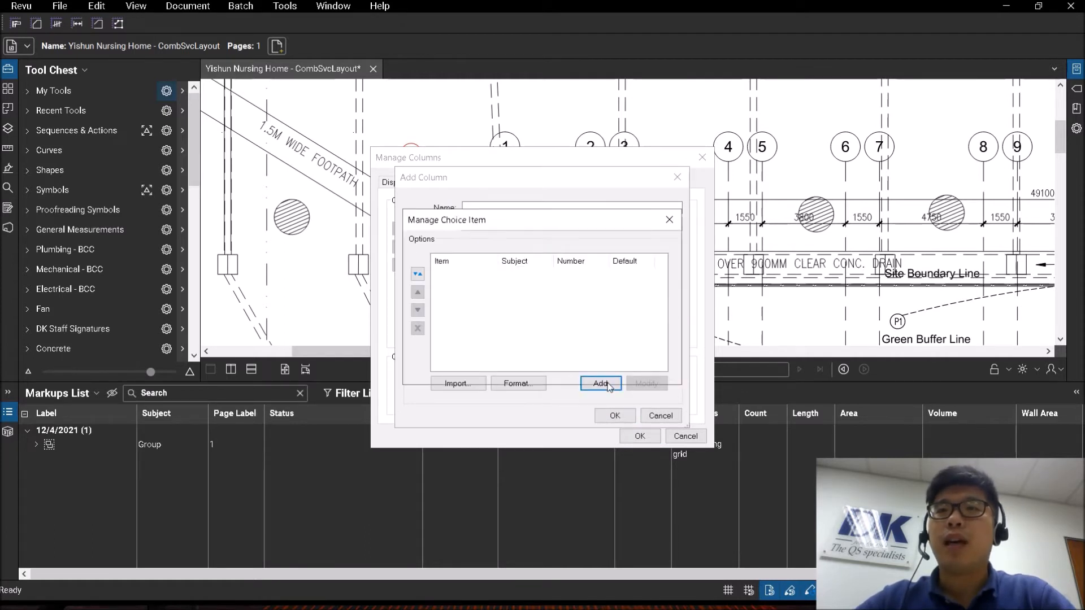
pyautogui.click(497, 337)
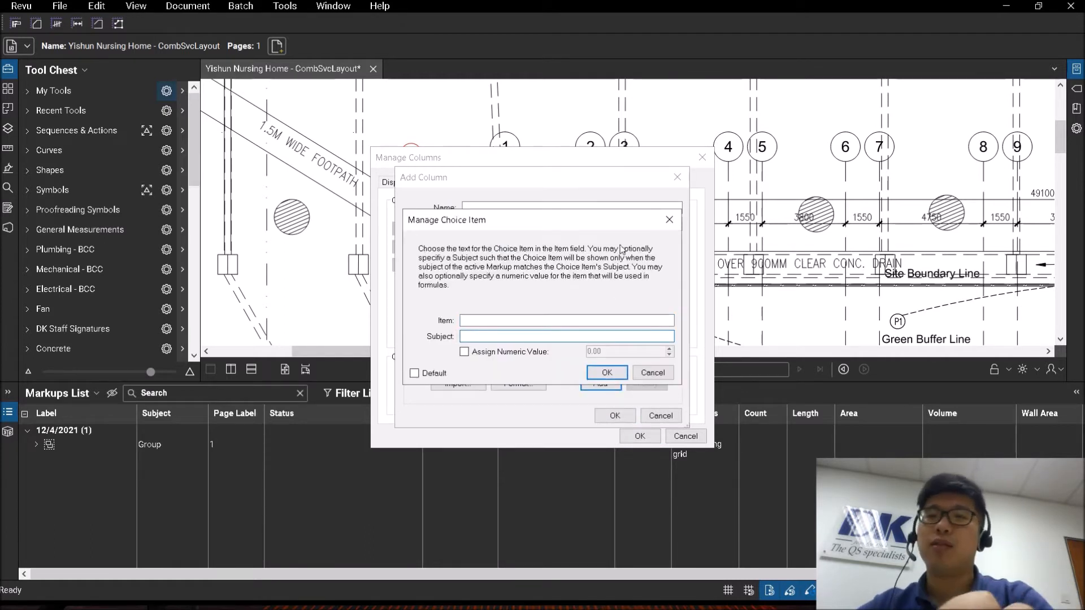
# Try the subject suggestions for A, B and C, pick Cable trays, and discard the choice item and custom column.
pyautogui.write('ABC')
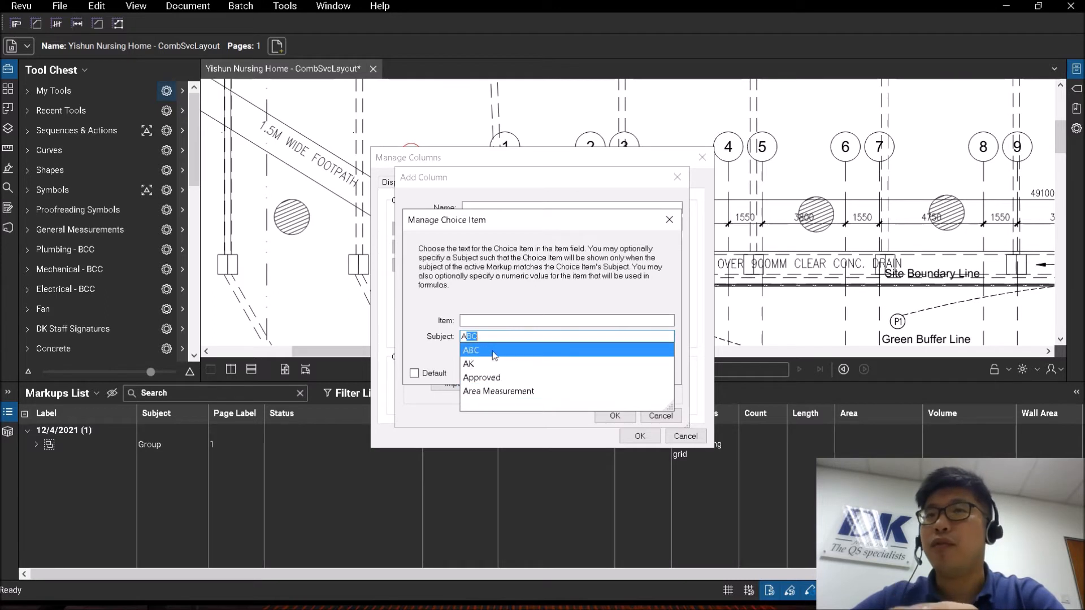
pyautogui.moveTo(484, 339); pyautogui.dragTo(380, 341)
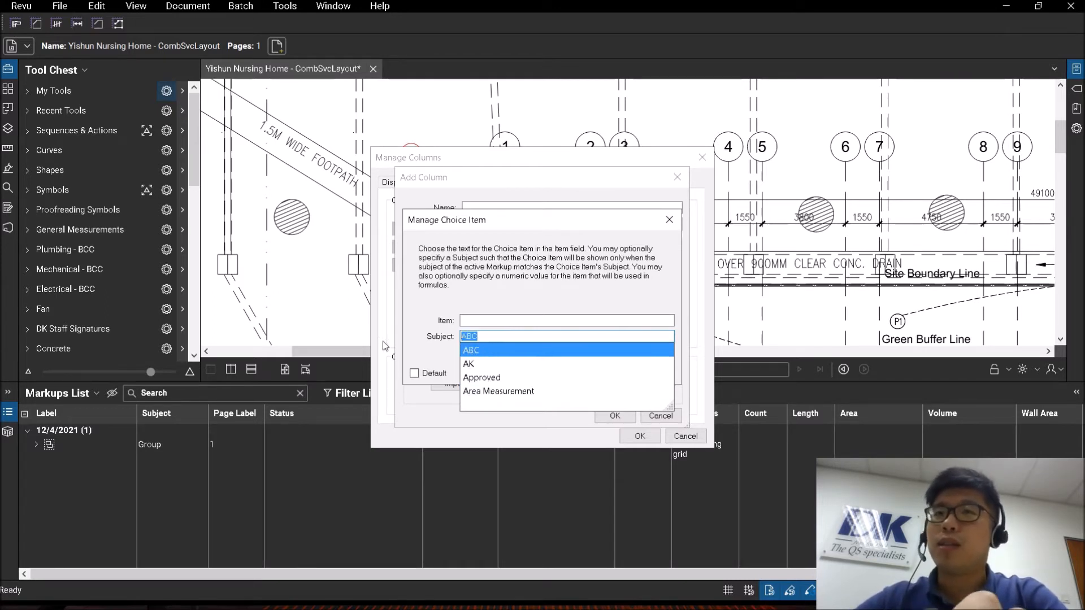
pyautogui.write('Beam Cross Section Area')
pyautogui.moveTo(548, 338); pyautogui.dragTo(459, 338)
pyautogui.write('Cable trays')
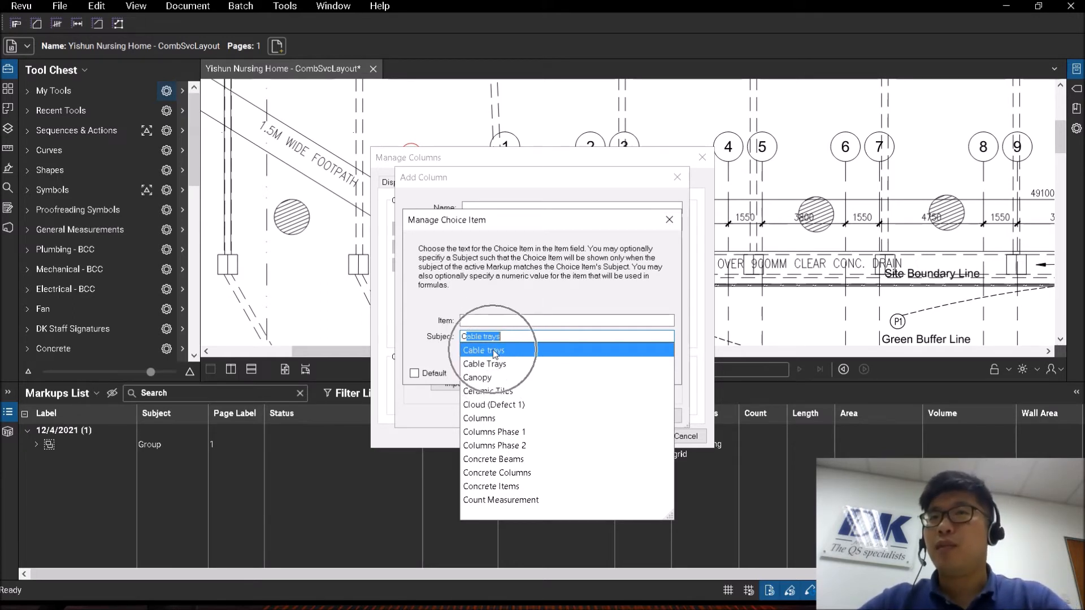
pyautogui.click(495, 352)
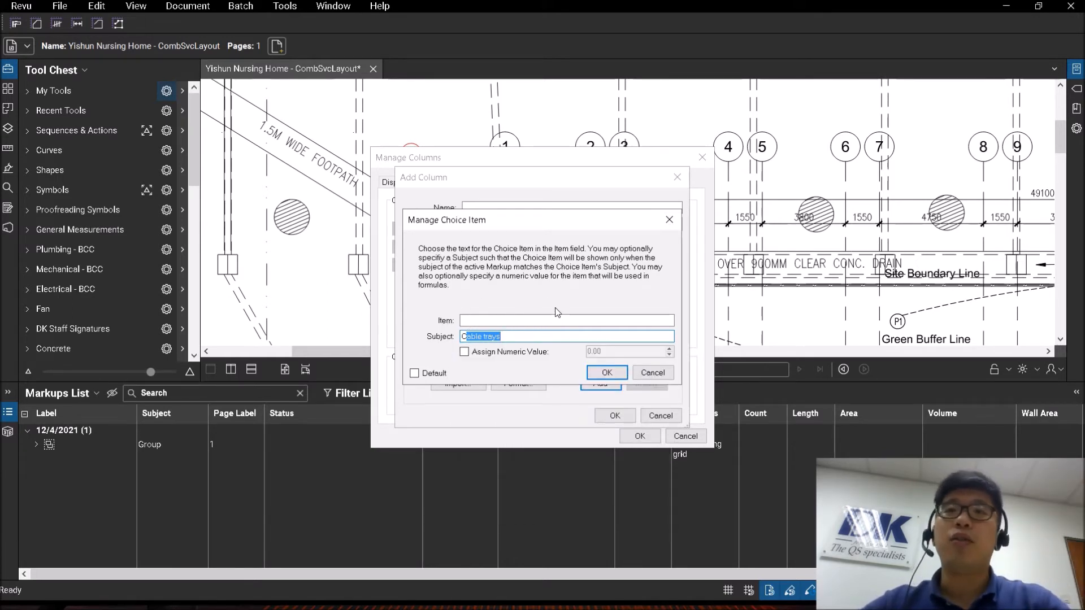
pyautogui.click(653, 372)
pyautogui.click(659, 414)
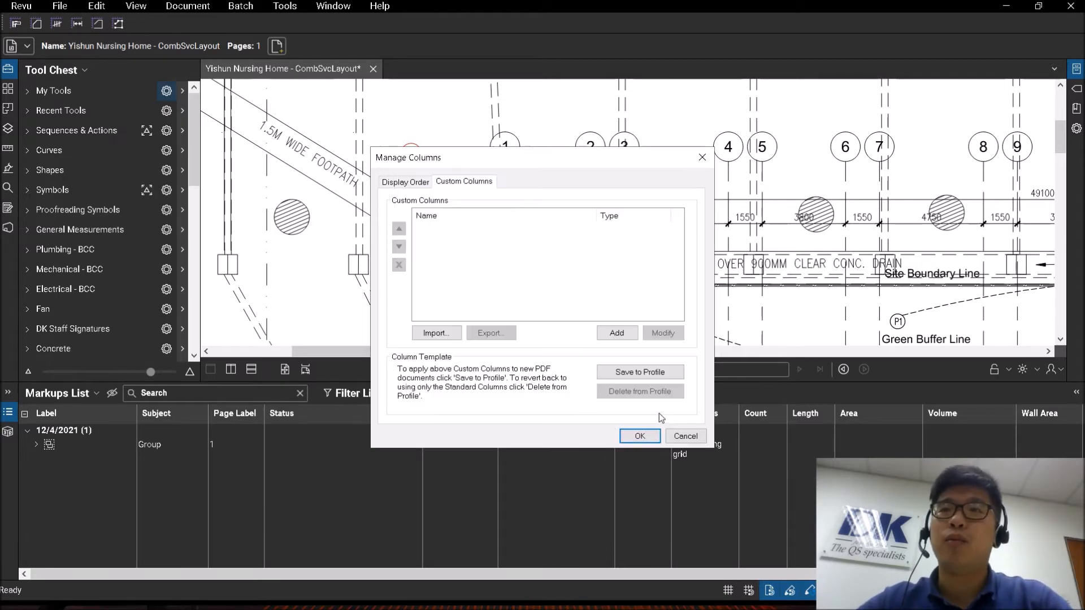
pyautogui.click(692, 435)
# Open the auto-complete list manager from the spelling preferences, keeping Enable Auto-Complete on.
pyautogui.click(28, 10)
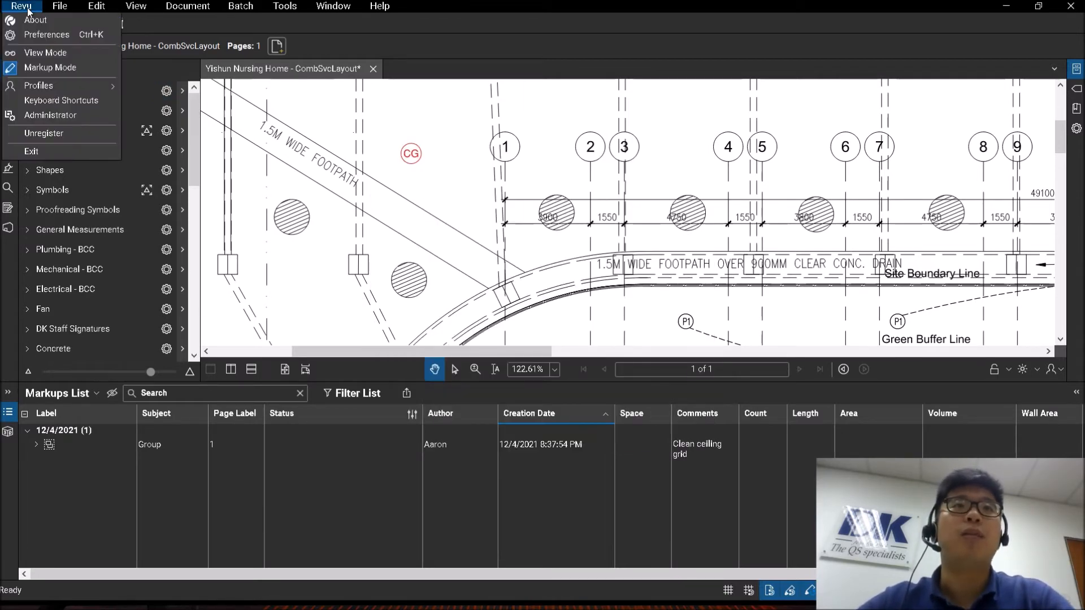
pyautogui.click(45, 35)
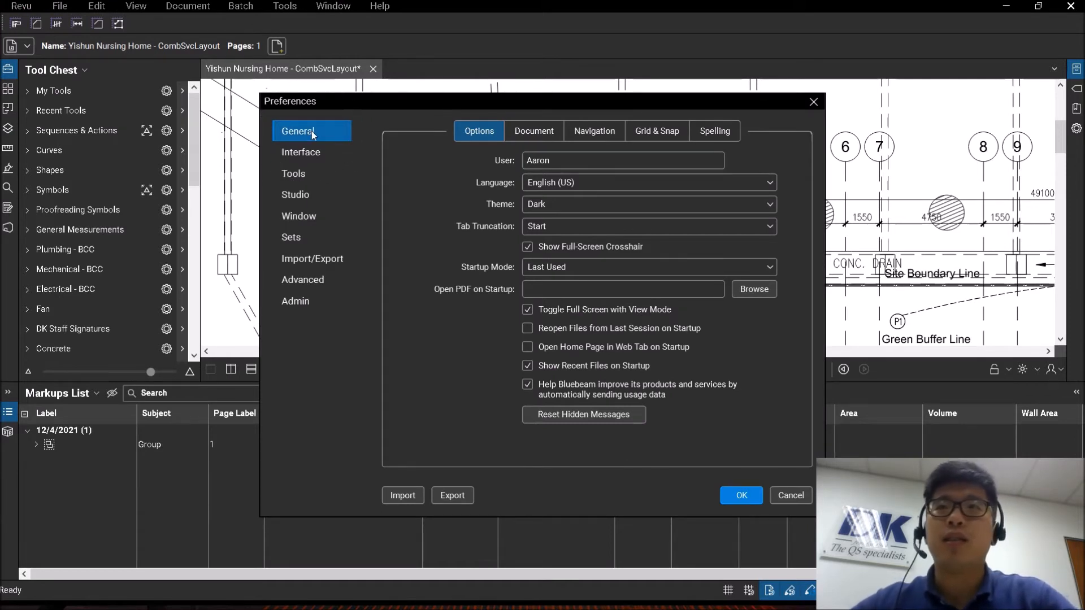
pyautogui.click(715, 133)
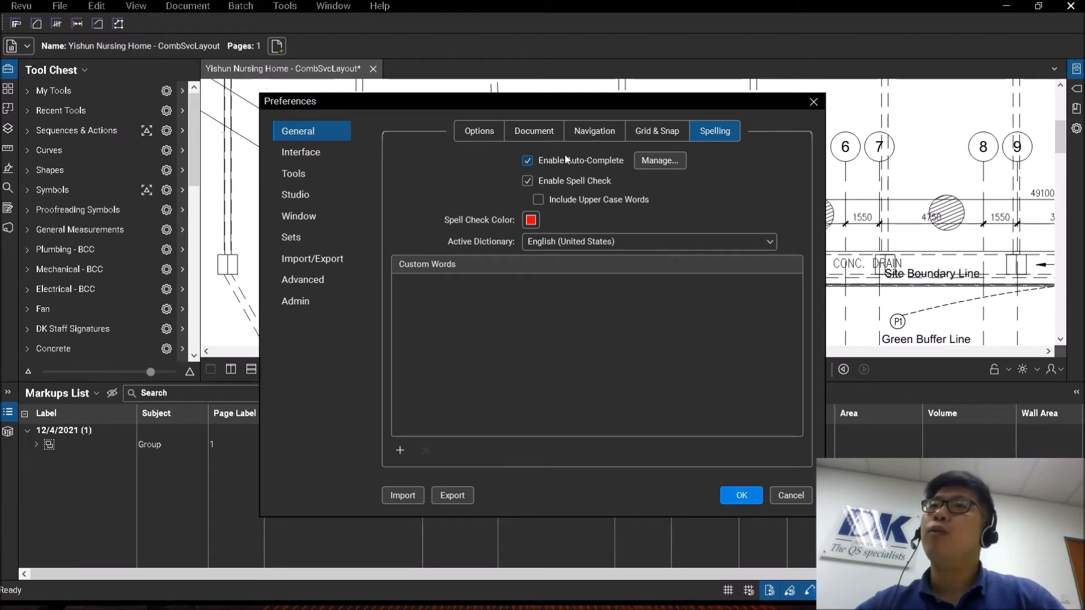
pyautogui.click(528, 161)
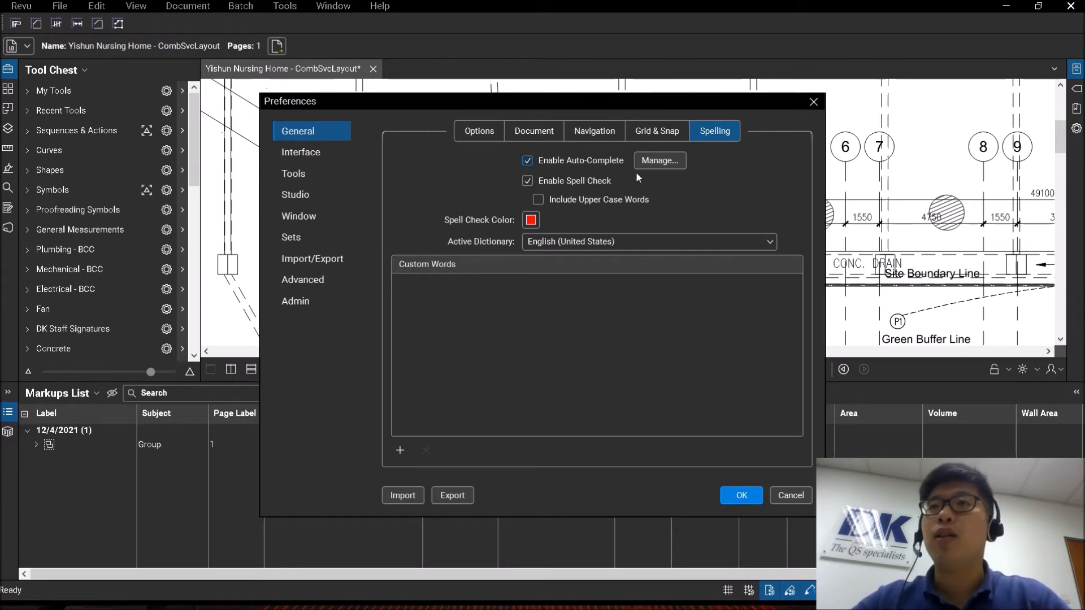
pyautogui.click(655, 161)
# Look through the Author and Custom: Material List auto-complete entries and switch the category to Subject.
pyautogui.click(498, 258)
pyautogui.click(518, 268)
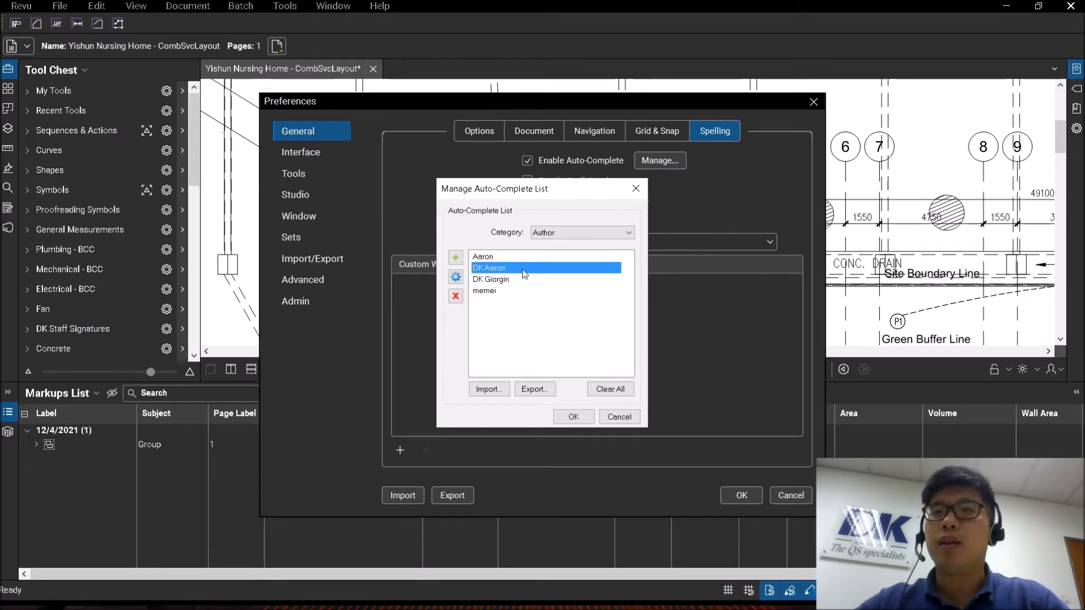
pyautogui.click(562, 233)
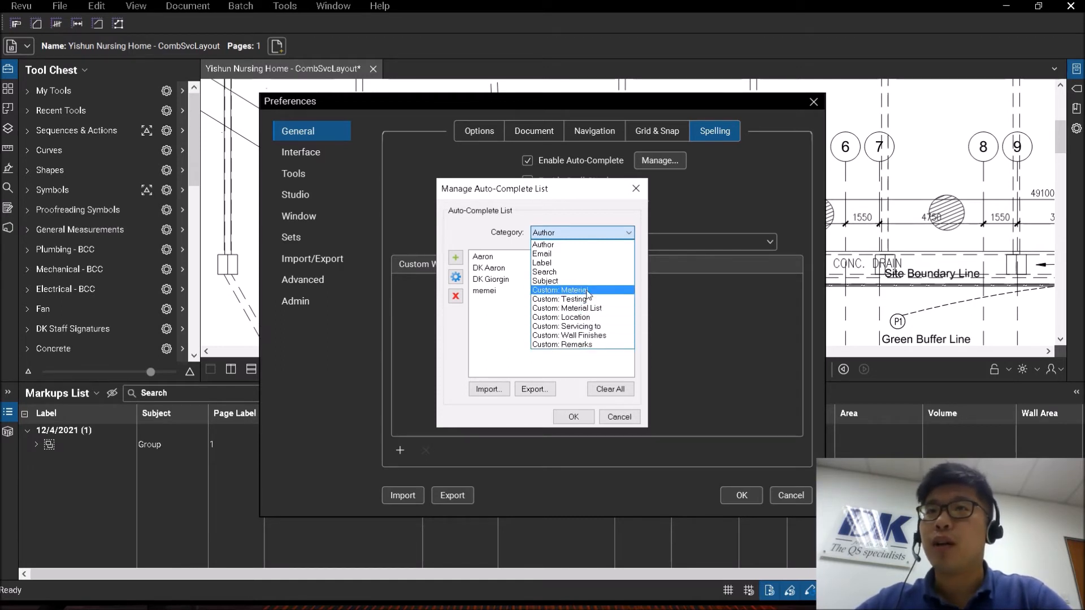
pyautogui.click(587, 309)
pyautogui.click(558, 243)
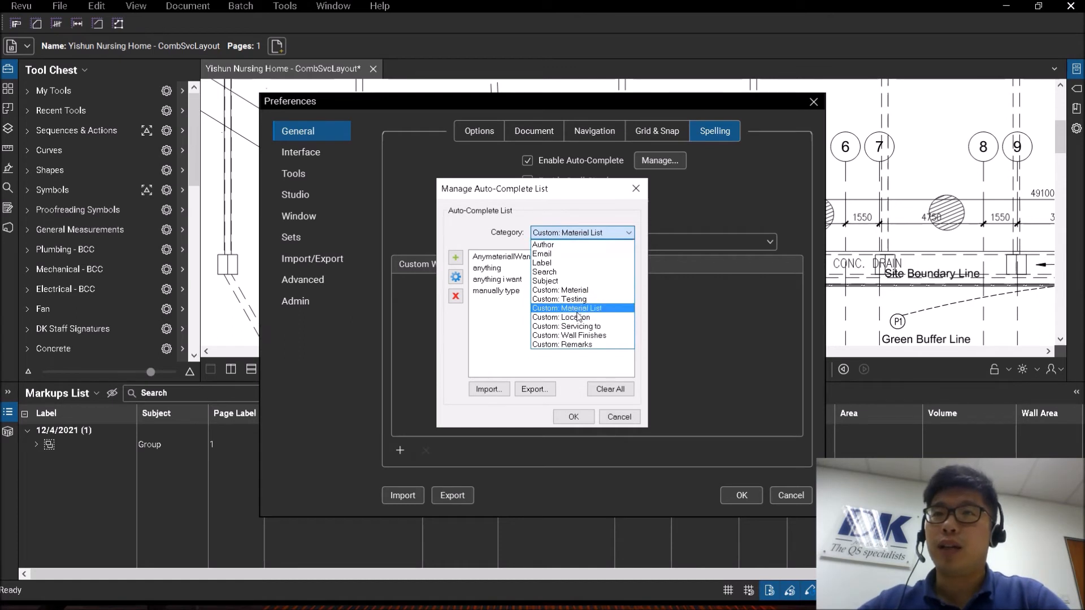
pyautogui.click(575, 285)
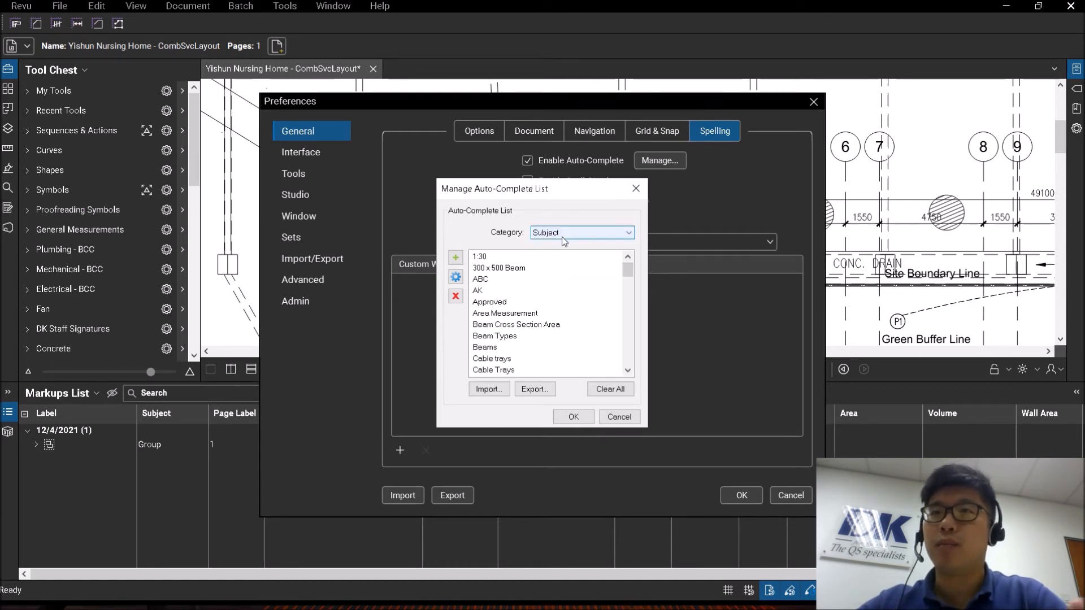
# Delete the duplicate Cable Trays entry and the lowercase "Cable trays" entry from the Subject list and accept the preferences.
pyautogui.moveTo(629, 266); pyautogui.dragTo(630, 277)
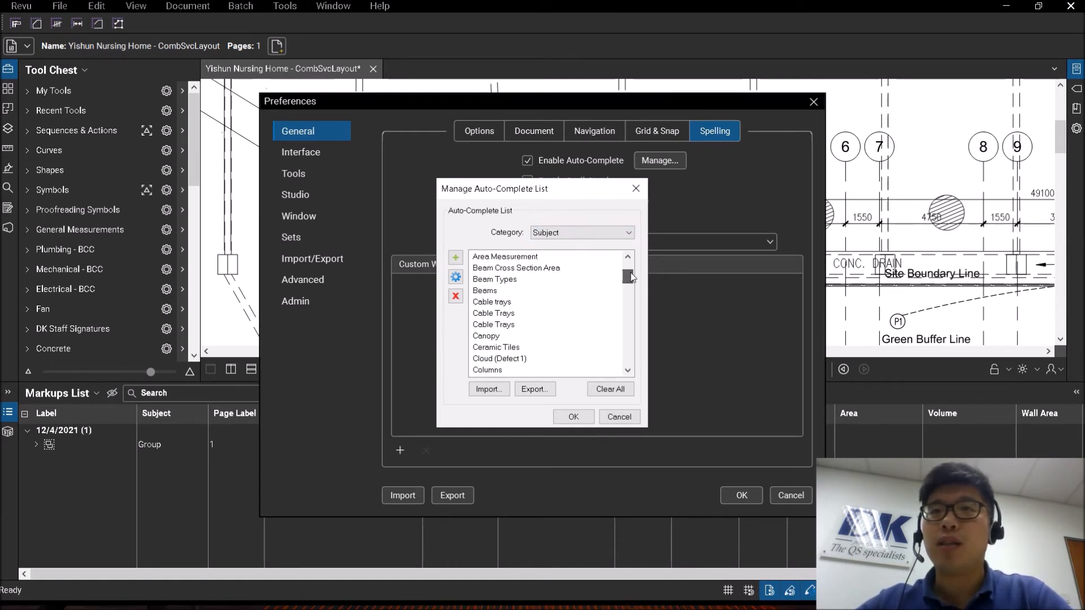
pyautogui.click(518, 305)
pyautogui.click(518, 313)
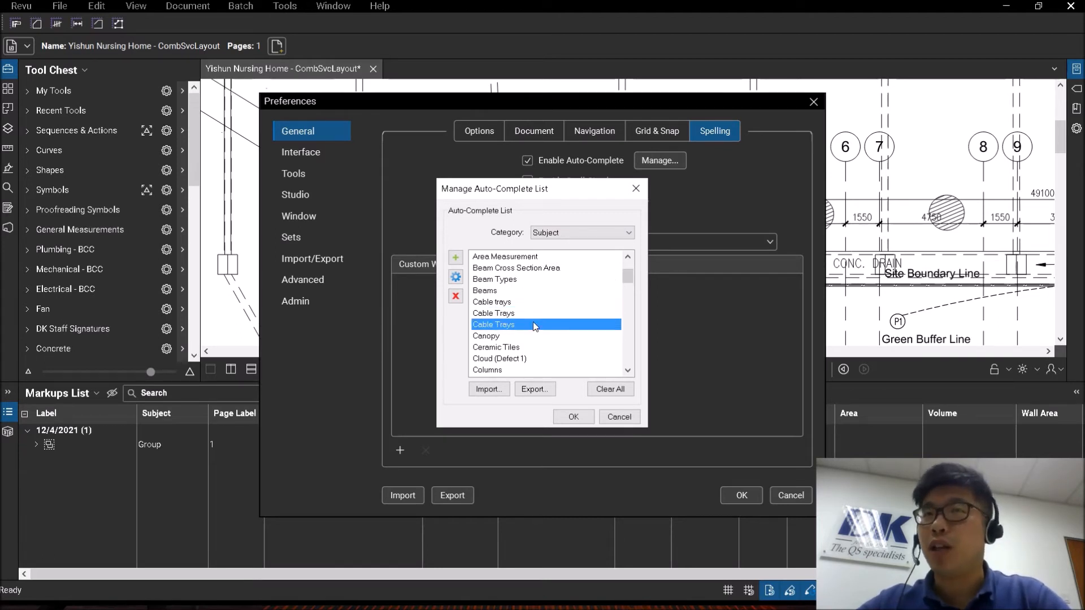
pyautogui.click(455, 296)
pyautogui.click(506, 302)
pyautogui.click(455, 296)
pyautogui.click(517, 305)
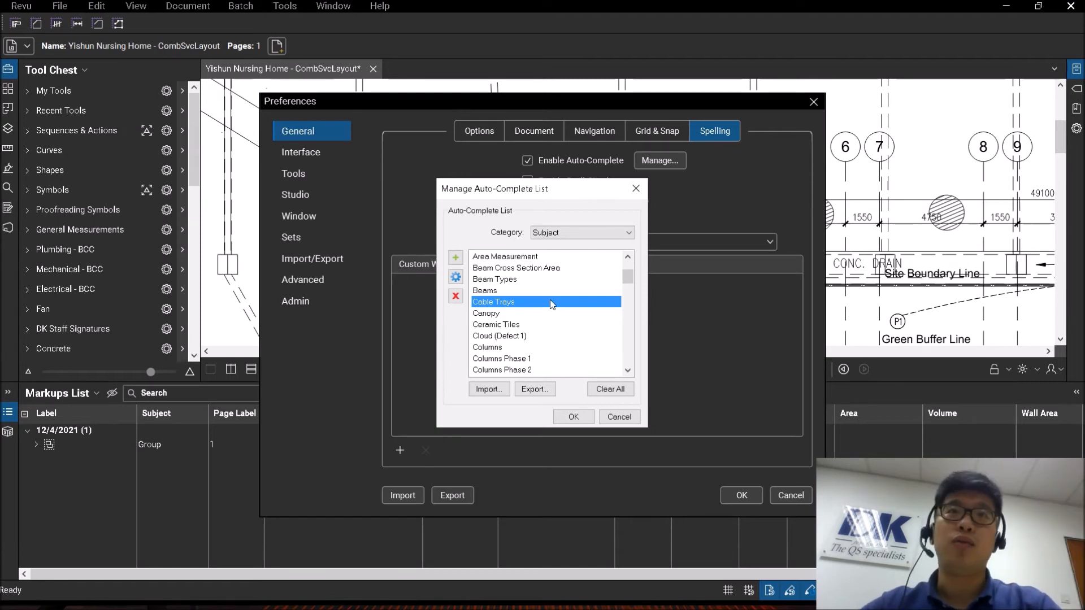
pyautogui.click(580, 419)
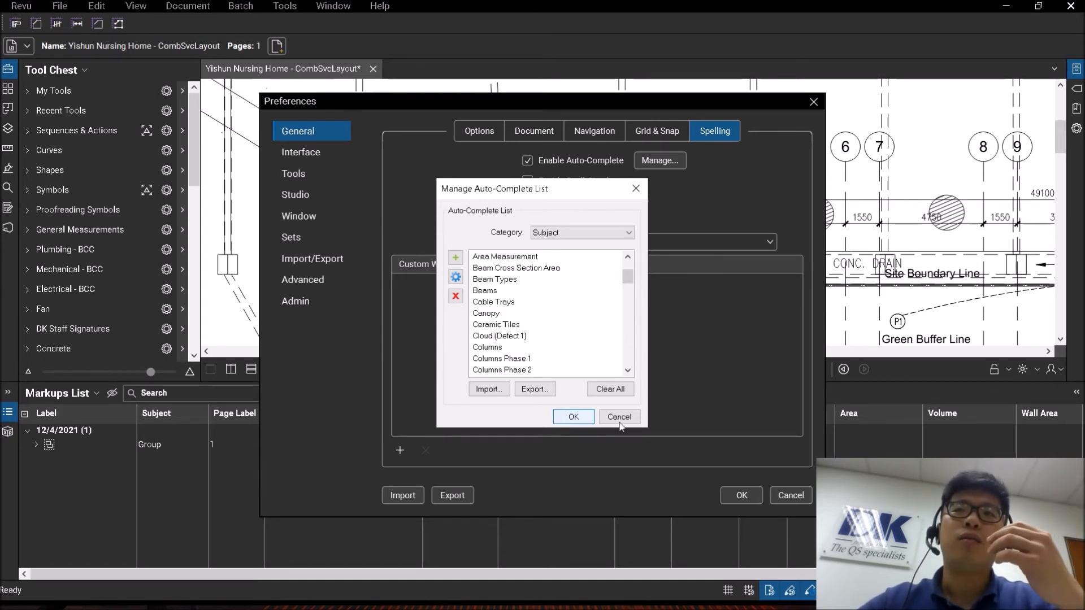
pyautogui.press('Escape')
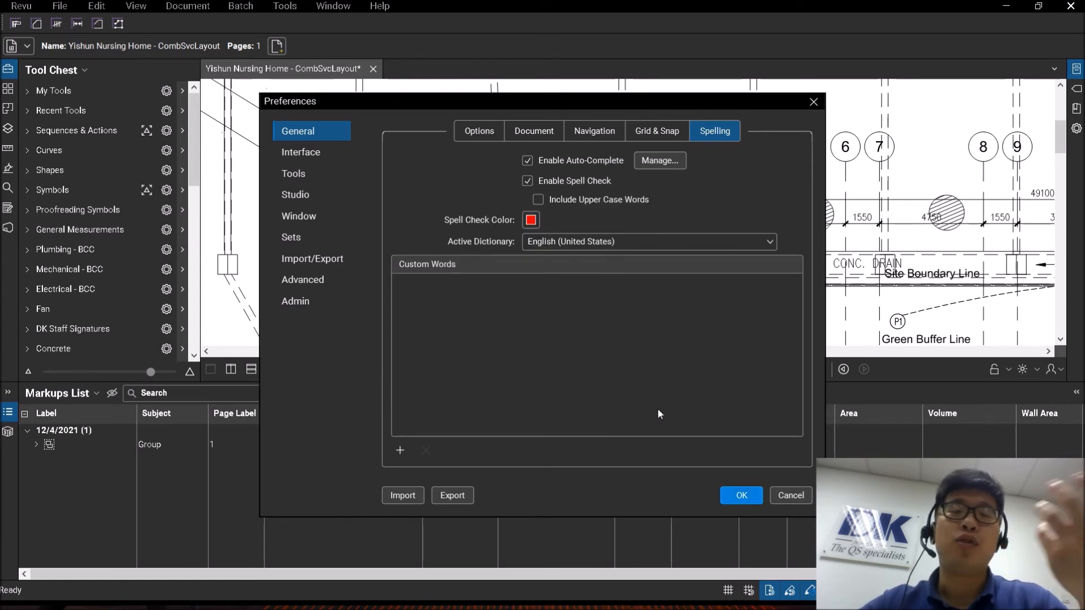
pyautogui.click(738, 495)
# Reopen the general preferences and select the existing user name used as the markup author.
pyautogui.click(441, 445)
pyautogui.click(447, 445)
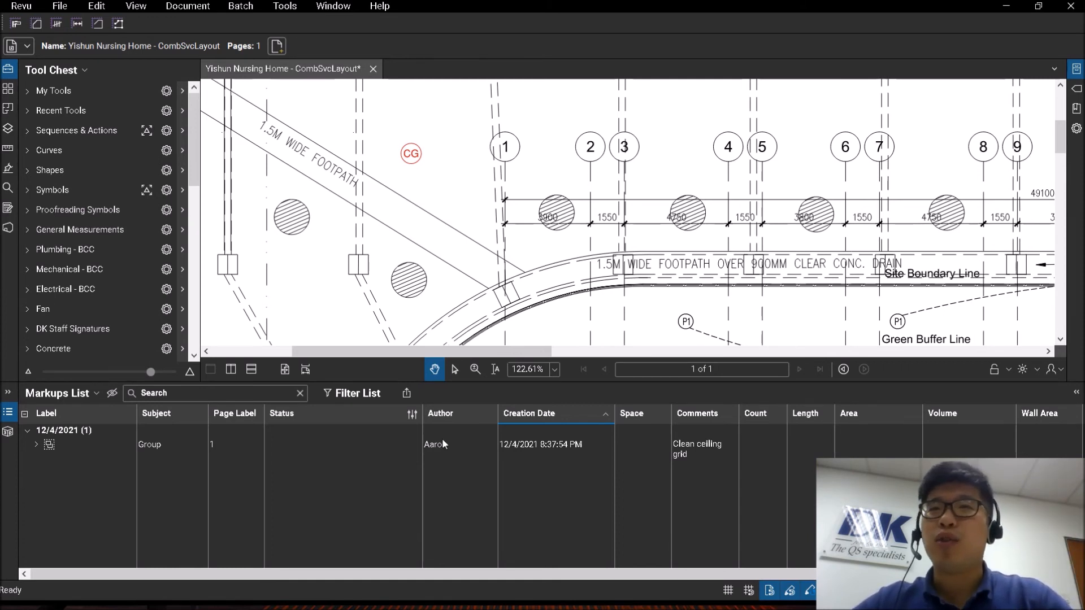
pyautogui.press('ctrl')
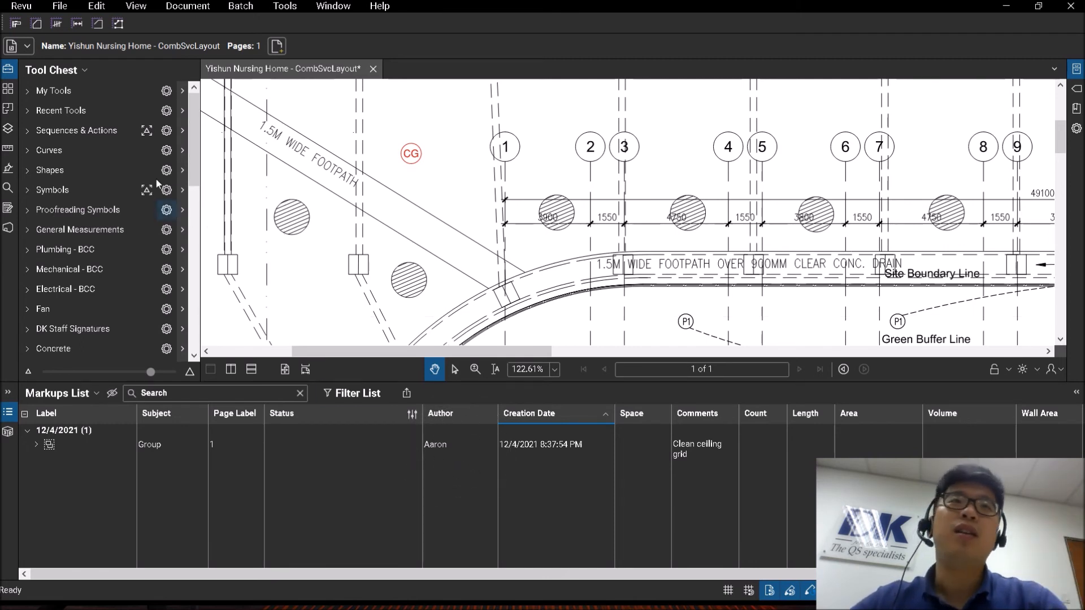
pyautogui.click(19, 6)
pyautogui.click(45, 34)
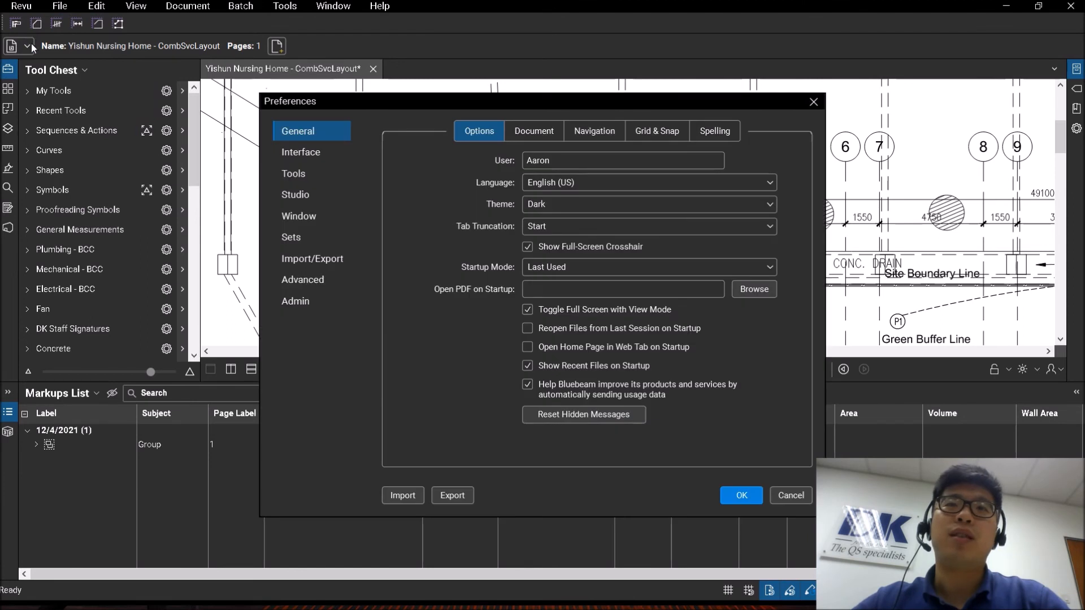
pyautogui.press('ctrl')
pyautogui.doubleClick(532, 161)
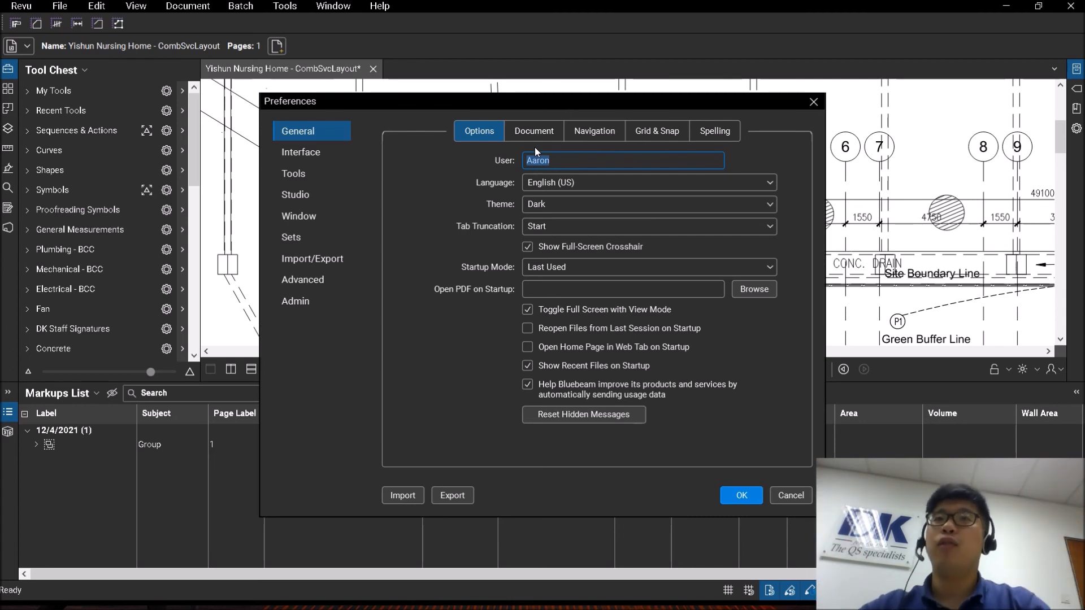
pyautogui.click(538, 163)
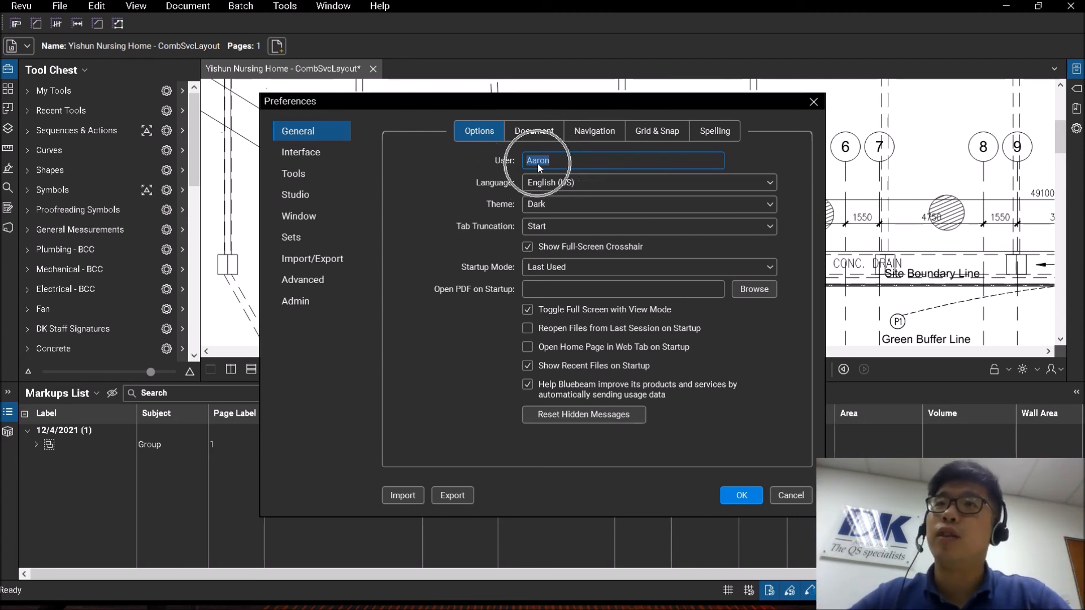